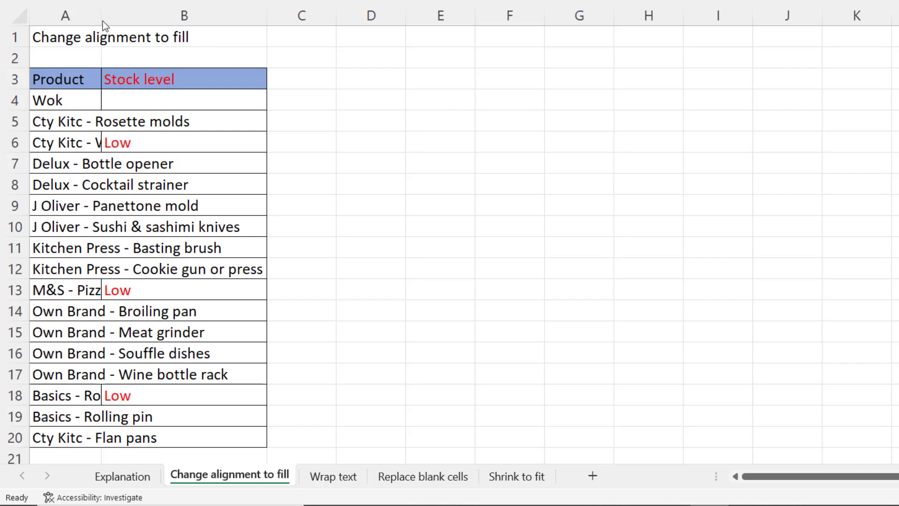
Widen column A slightly so more of the product names show.
mouse_move(102, 19)
mouse_down()
mouse_move(287, 20)
mouse_move(112, 15)
mouse_up()
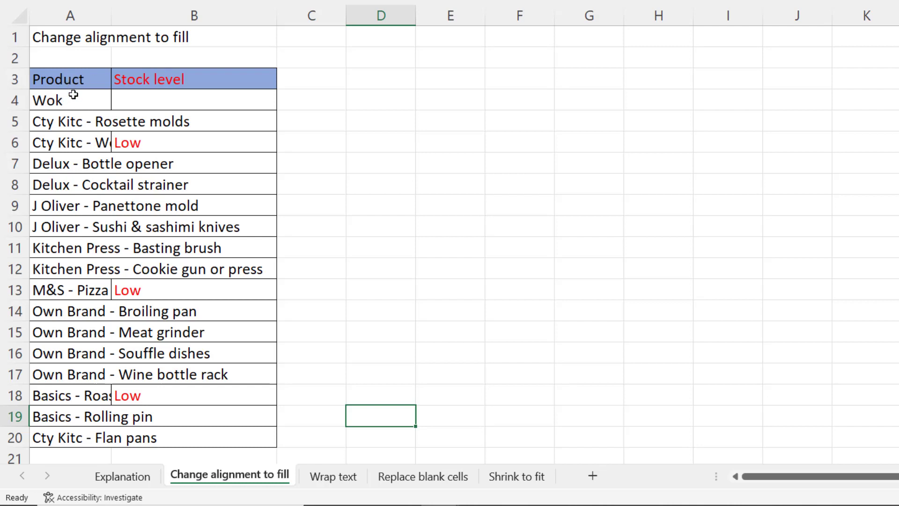
Give the product names in A4:A20 Fill horizontal alignment.
drag(73, 95, 61, 438)
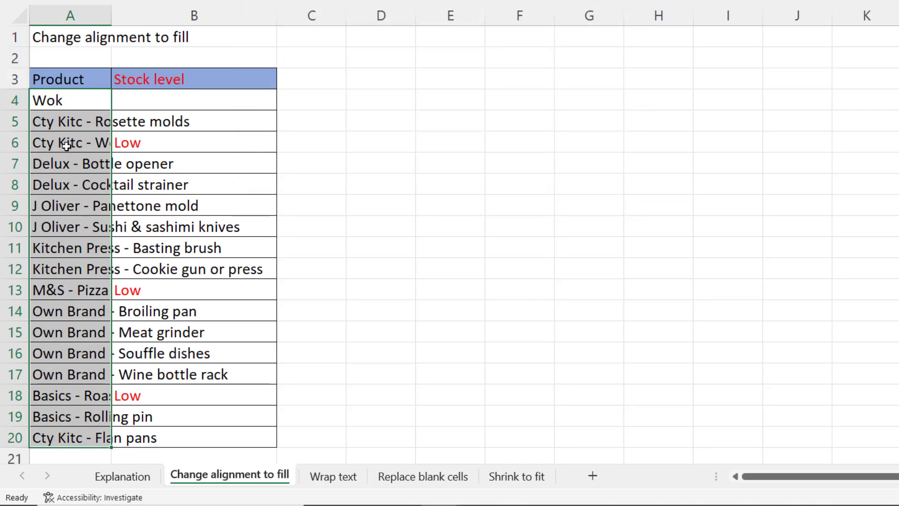
right_click(67, 121)
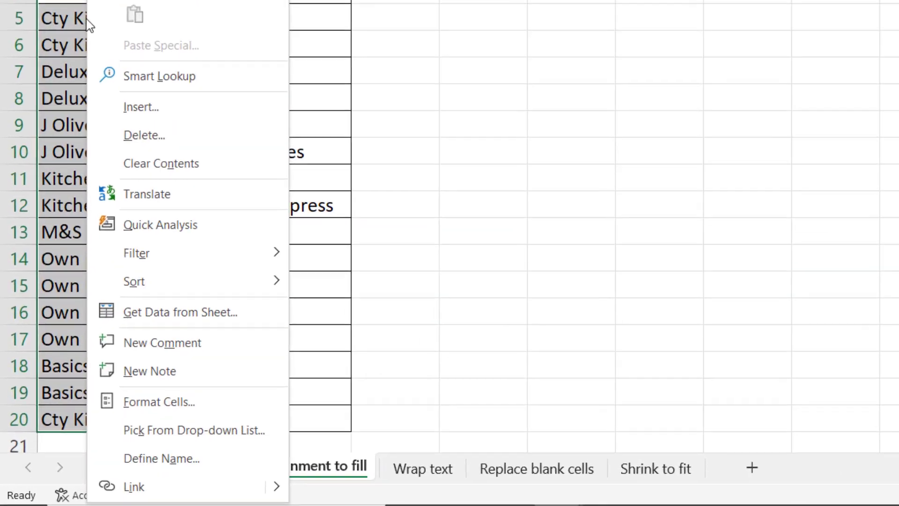
click(162, 393)
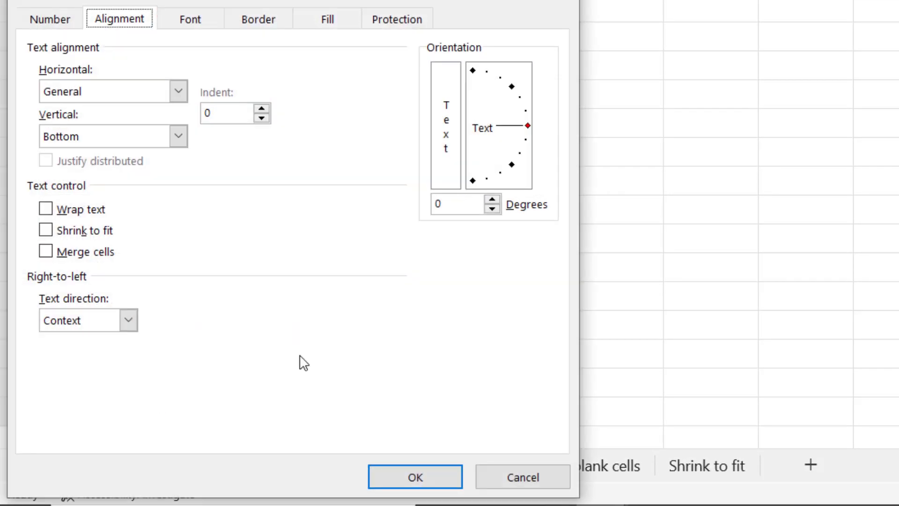
click(513, 474)
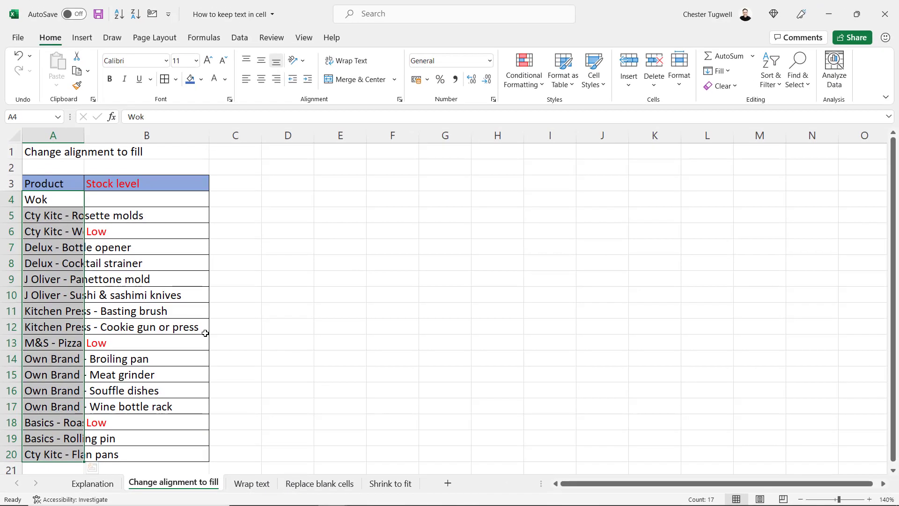
key(ctrl+1)
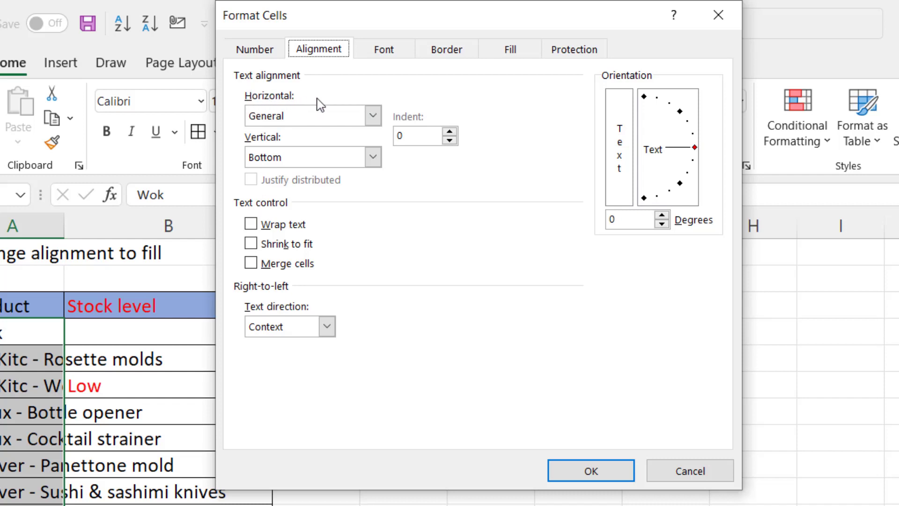
click(373, 115)
click(266, 188)
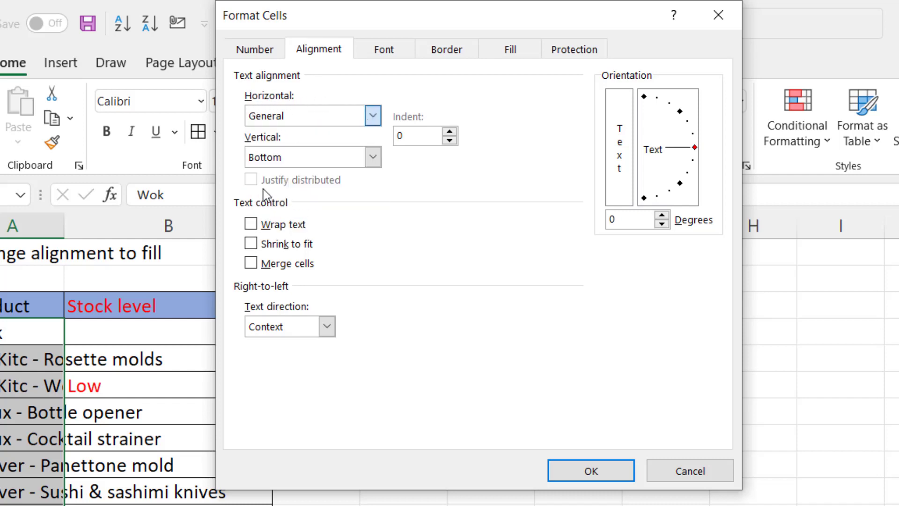
click(591, 470)
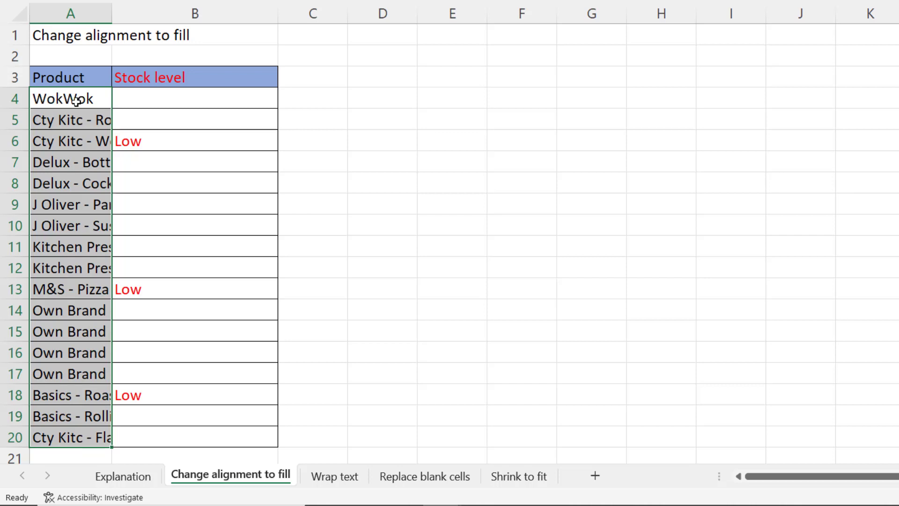
Widen column A to check the filled names, undo it, and go to the Wrap text sheet.
drag(116, 15, 187, 15)
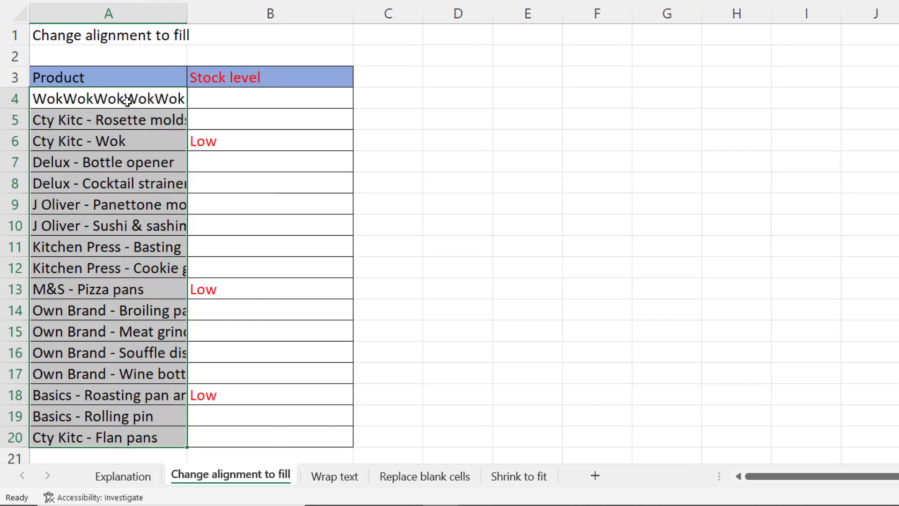
key(ctrl+z)
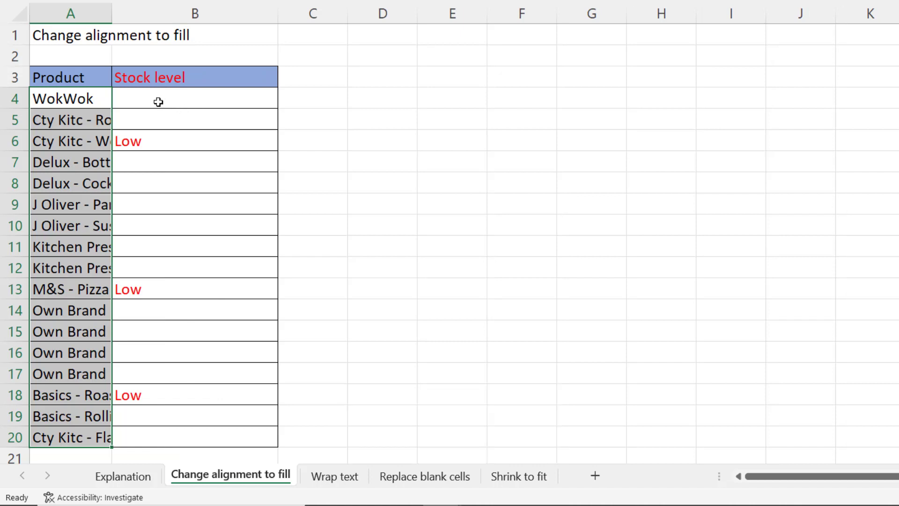
key(ctrl+Page_Down)
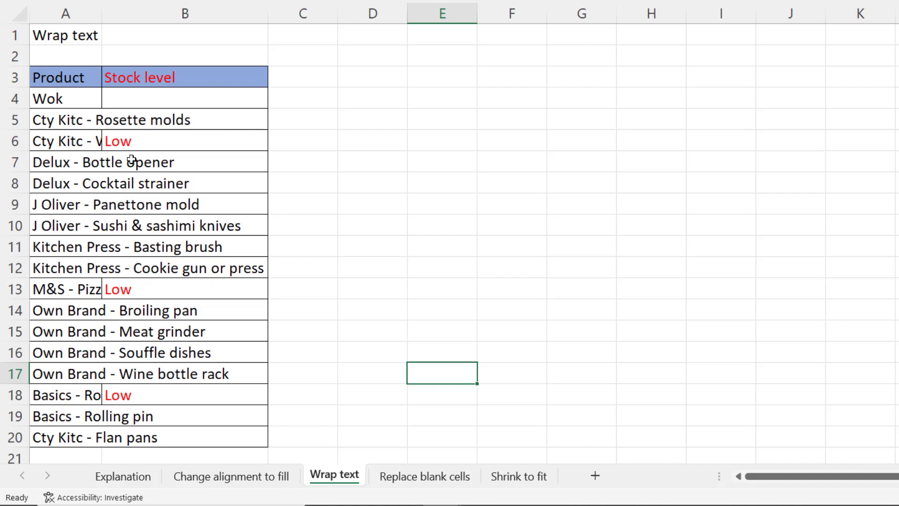
Select product names A4:A20 and try Wrap Text, then undo it.
drag(61, 99, 60, 436)
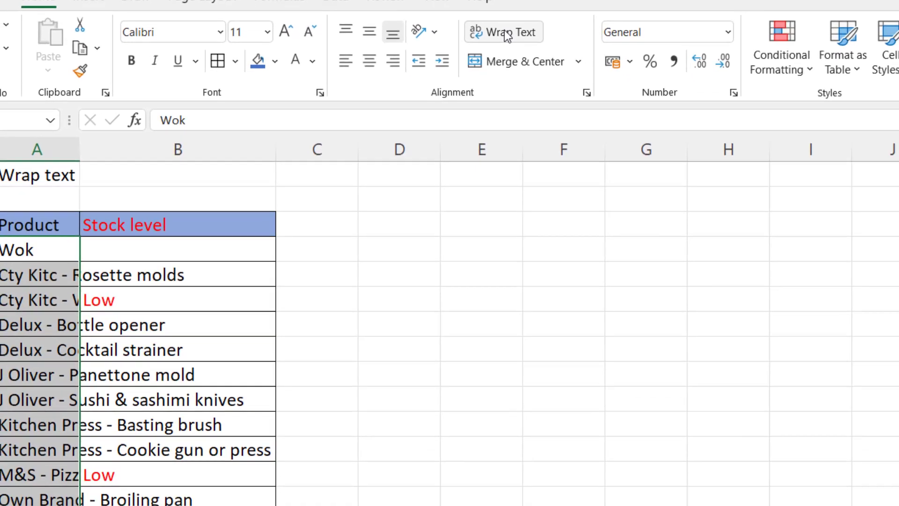
click(514, 57)
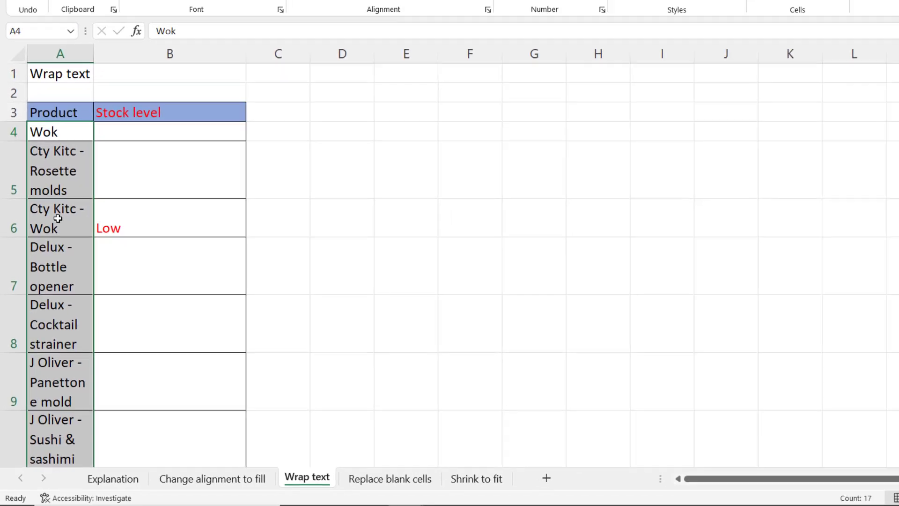
key(ctrl+z)
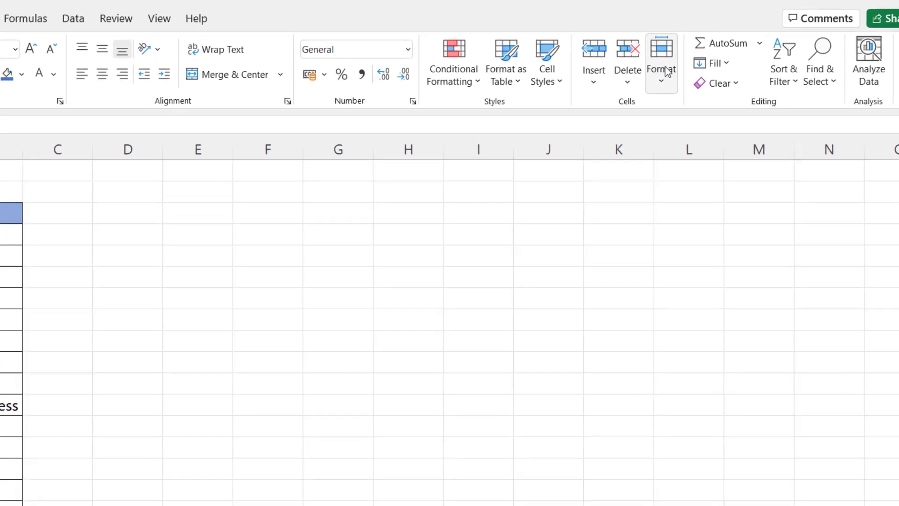
Fix the rows at 14.4 height, reapply Wrap Text, then move to the Replace blank cells sheet.
click(667, 71)
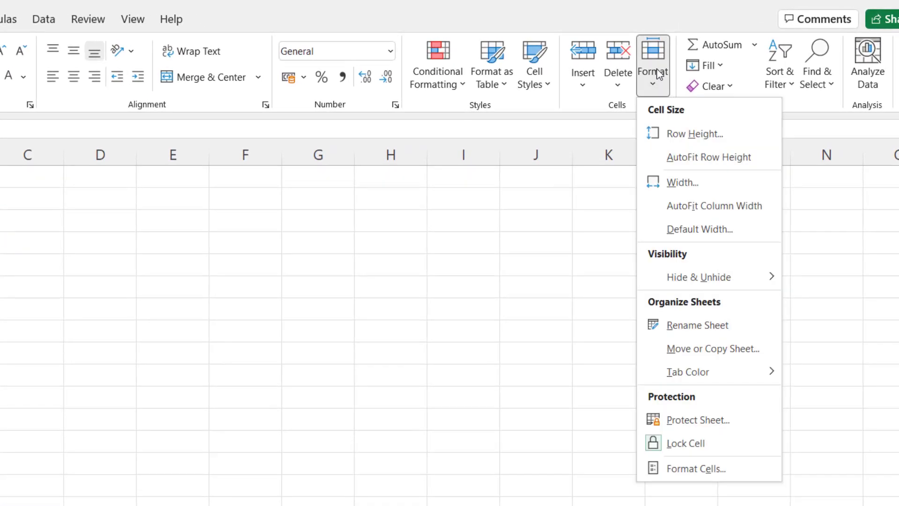
click(679, 132)
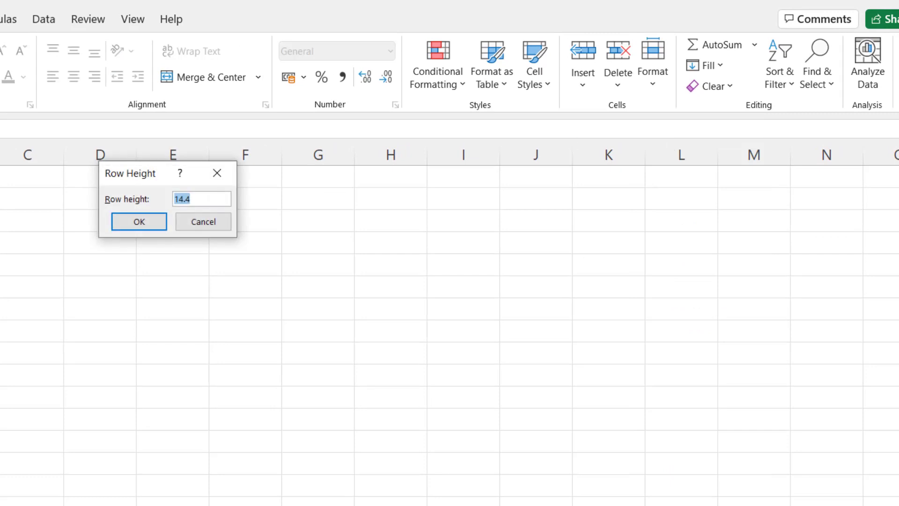
click(121, 227)
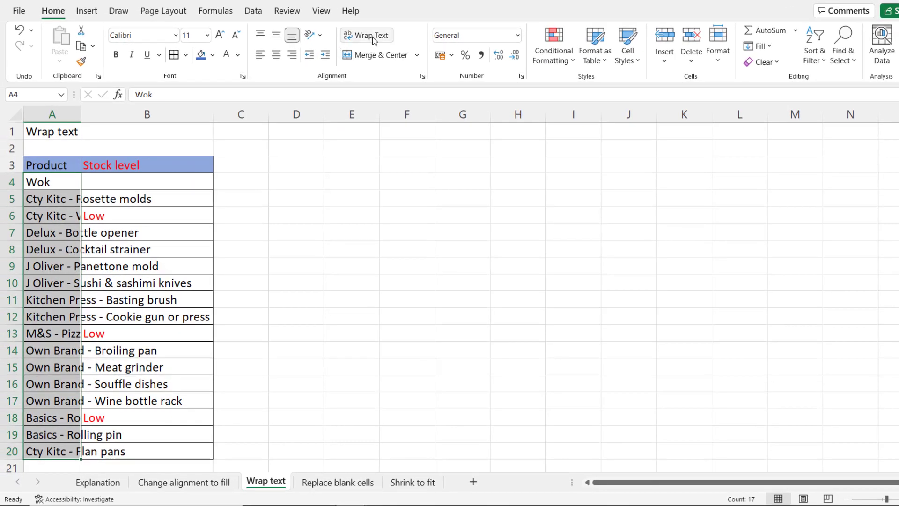
click(372, 36)
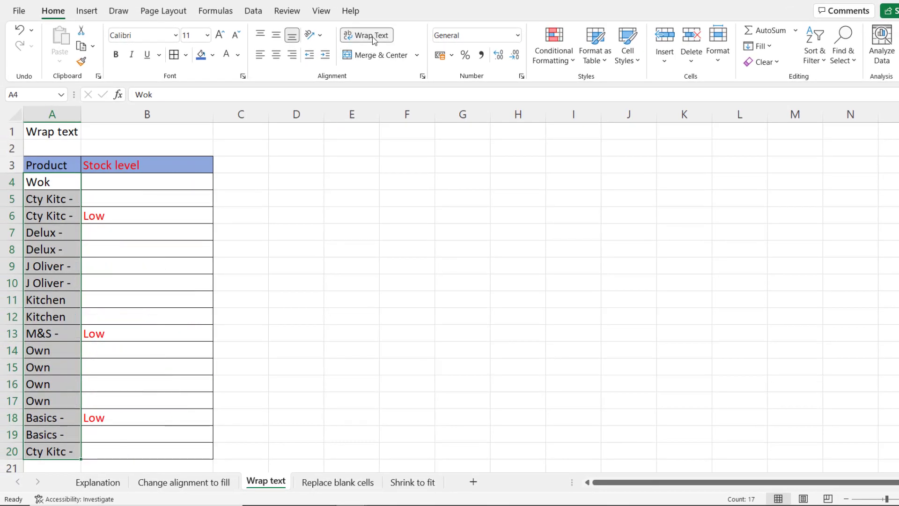
click(372, 36)
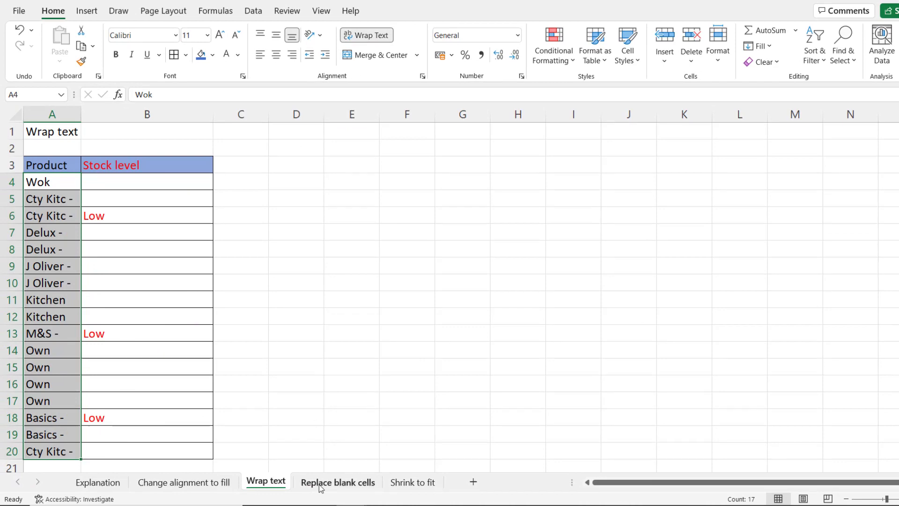
click(323, 482)
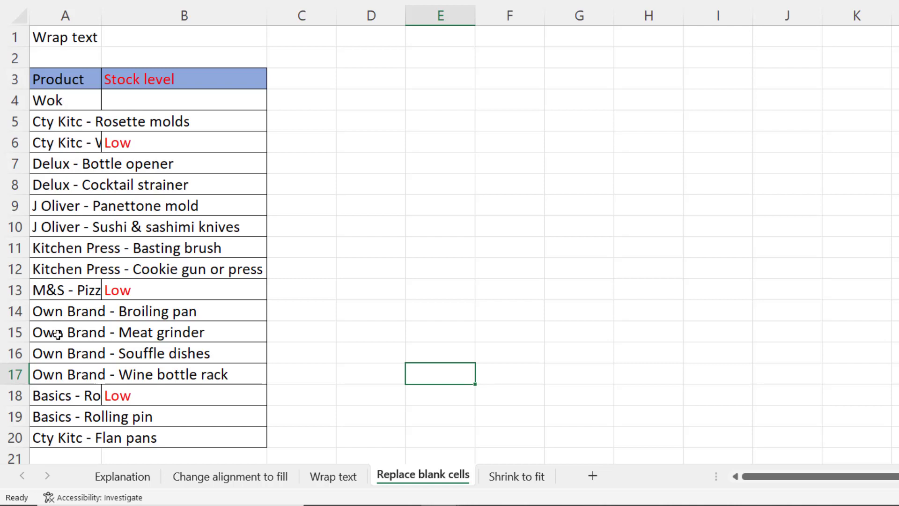
Test entering a space in the empty Stock level cell B5, then undo it.
click(183, 121)
click(255, 165)
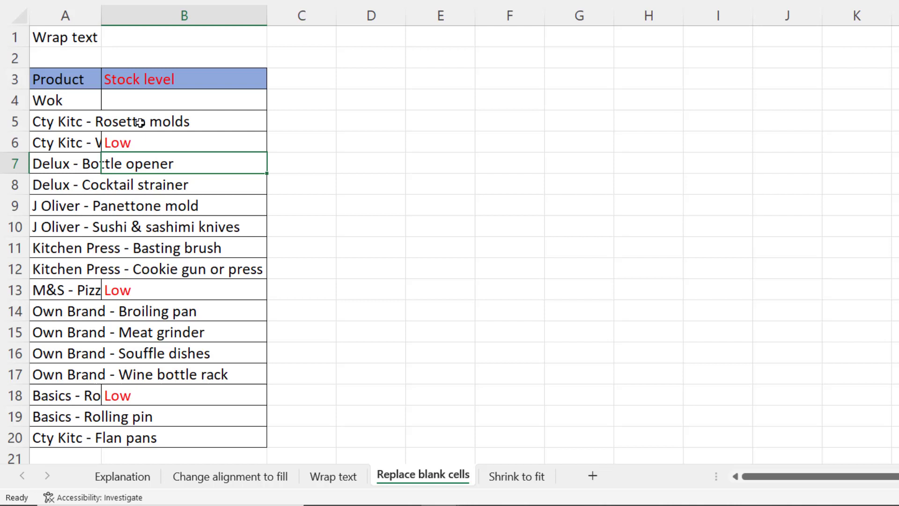
click(136, 124)
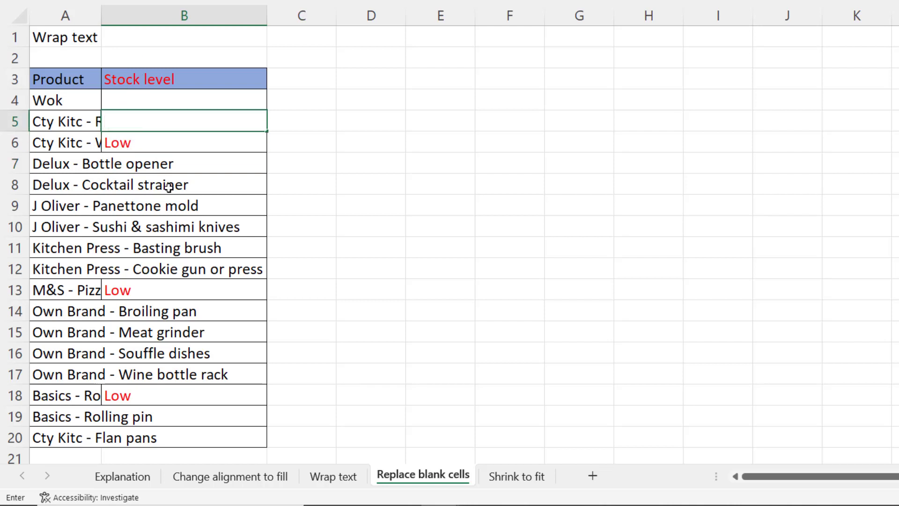
key(Return)
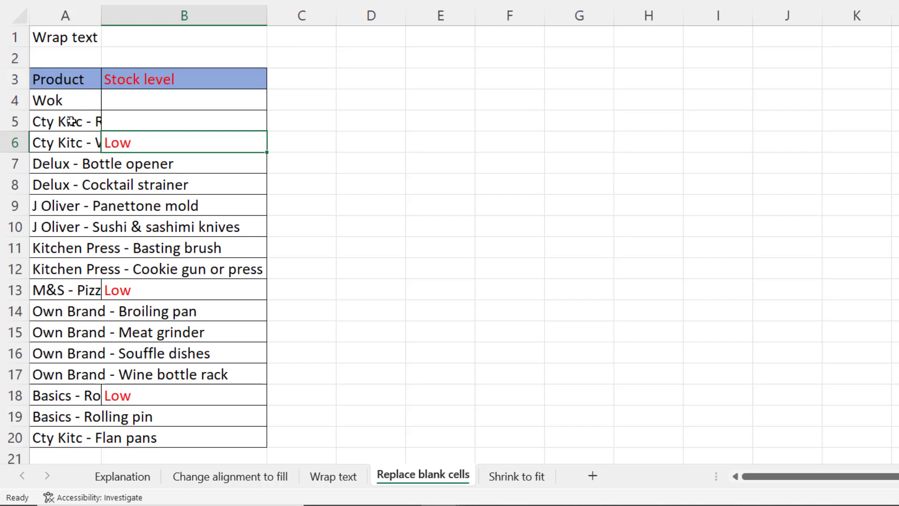
key(ctrl+z)
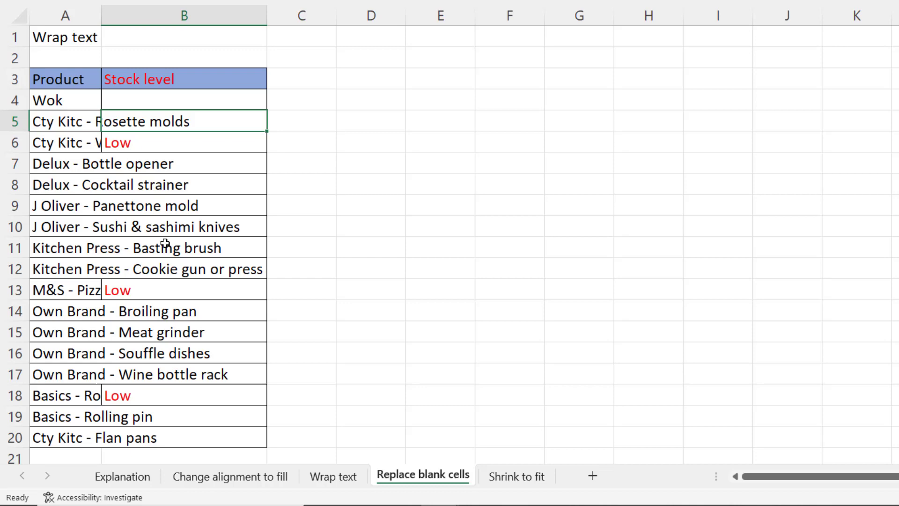
Fill every blank cell in B4:B20 with a space via Go To Special Blanks, then open Shrink to fit.
drag(156, 103, 155, 435)
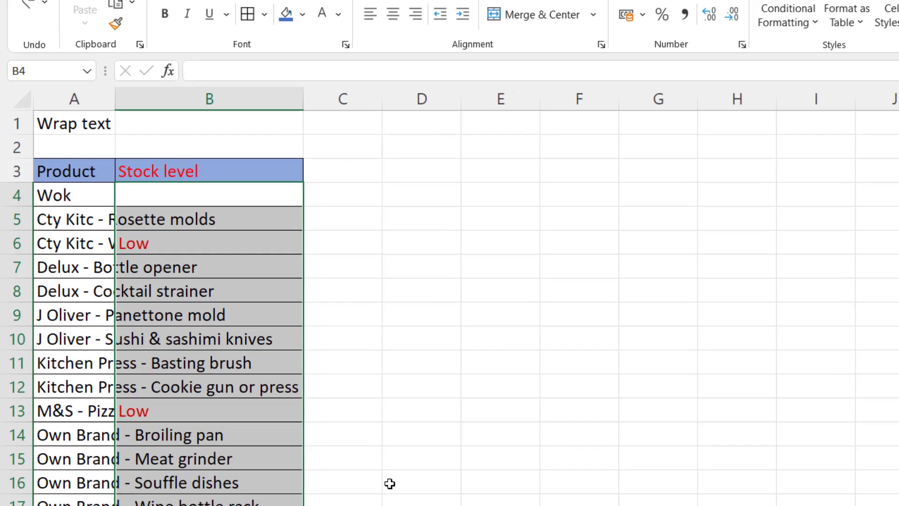
key(ctrl+g)
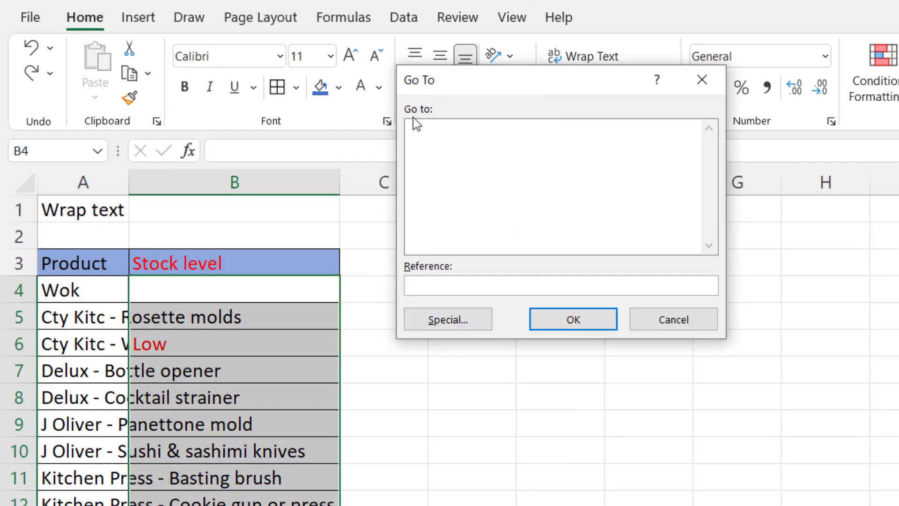
click(453, 322)
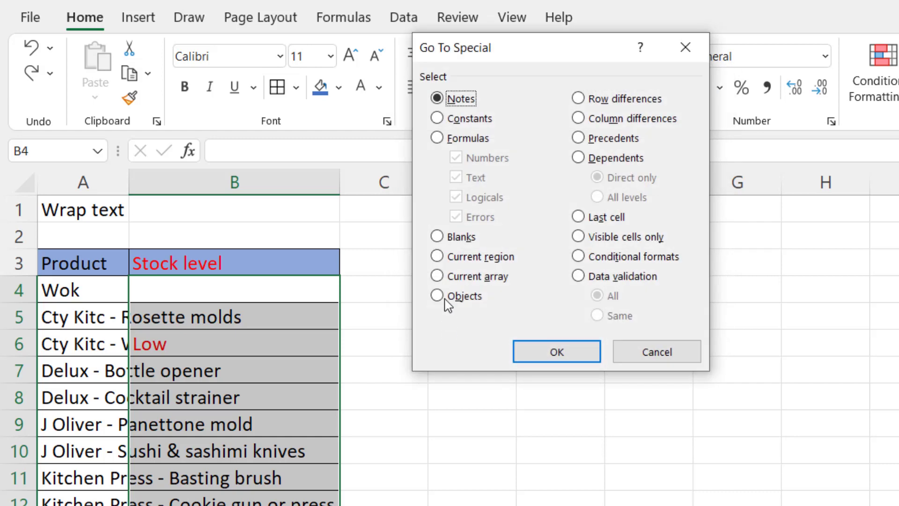
click(437, 237)
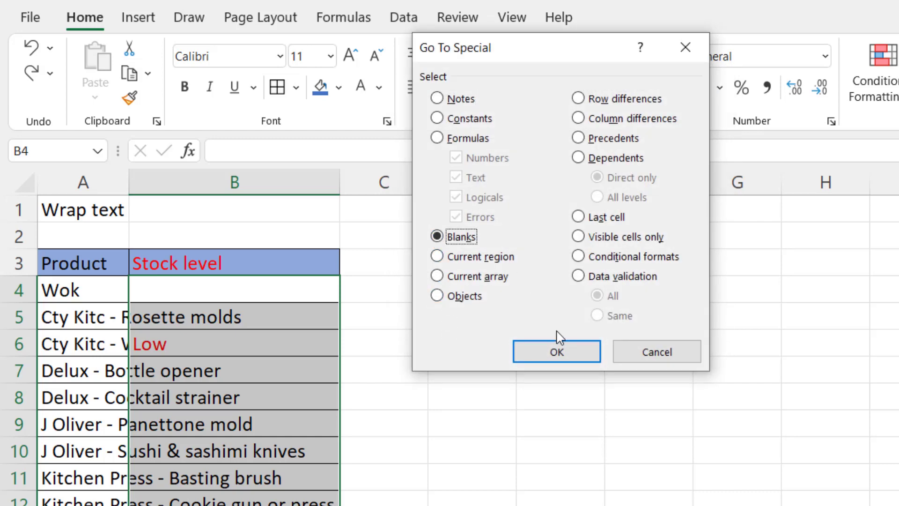
click(557, 352)
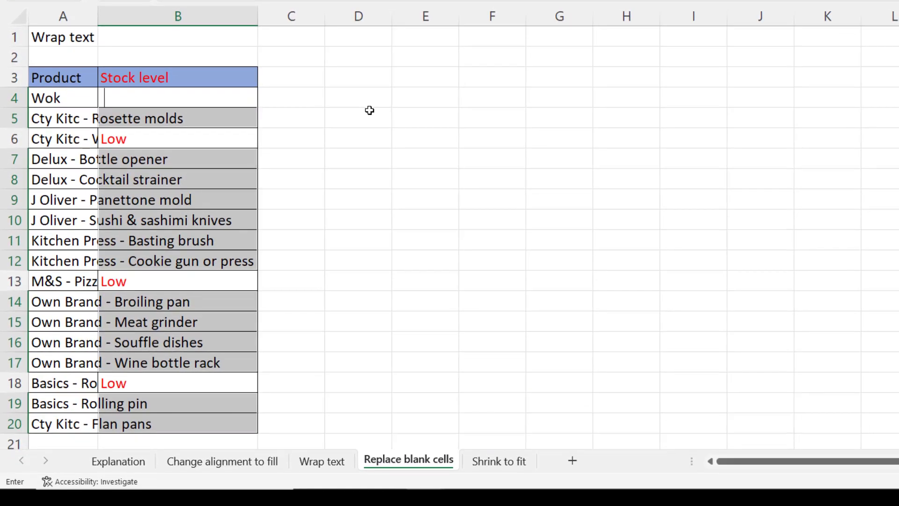
key(ctrl+Return)
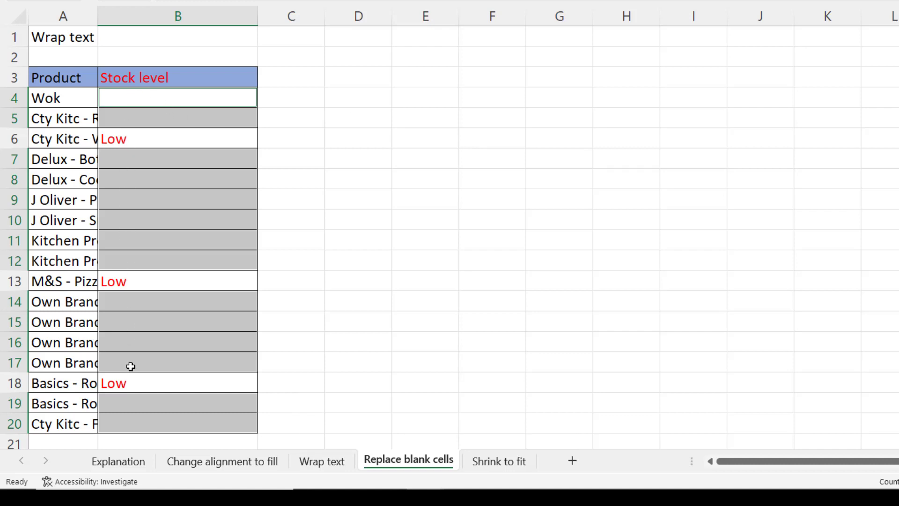
click(504, 461)
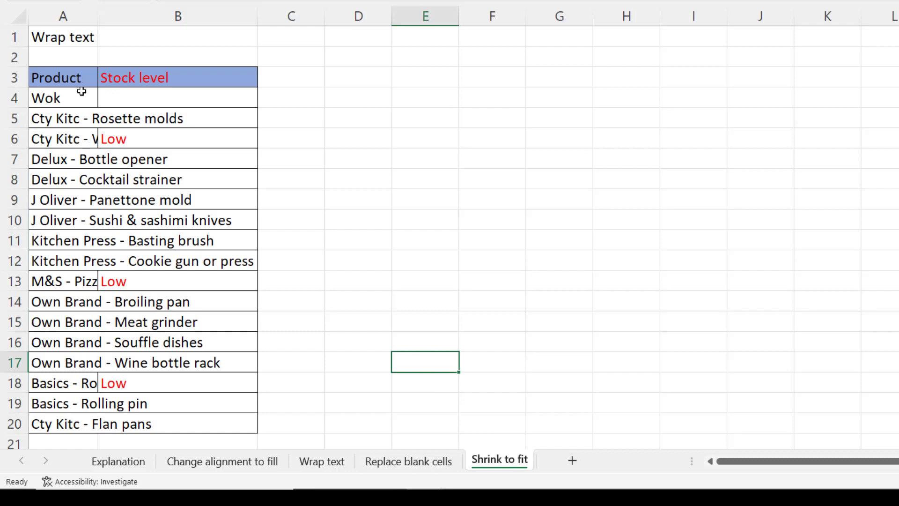
Turn on Shrink to fit alignment for the product names in A4:A20.
drag(80, 91, 69, 421)
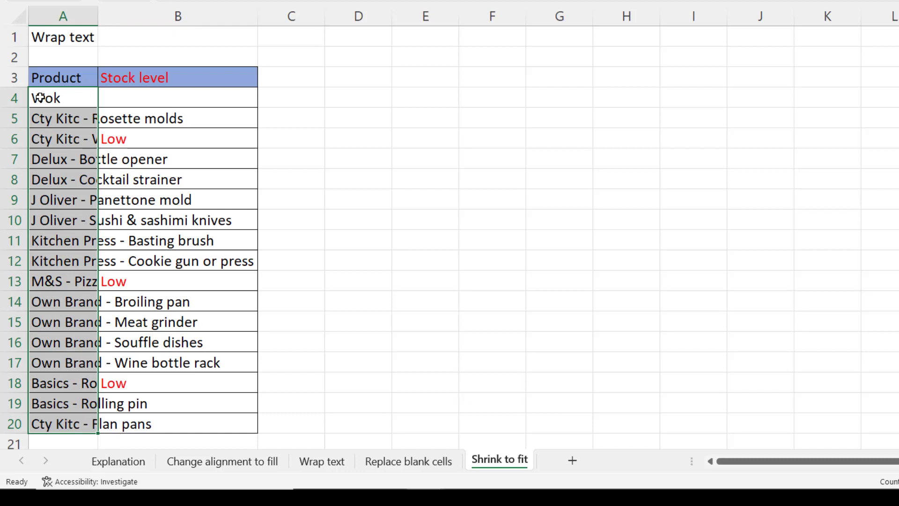
right_click(59, 149)
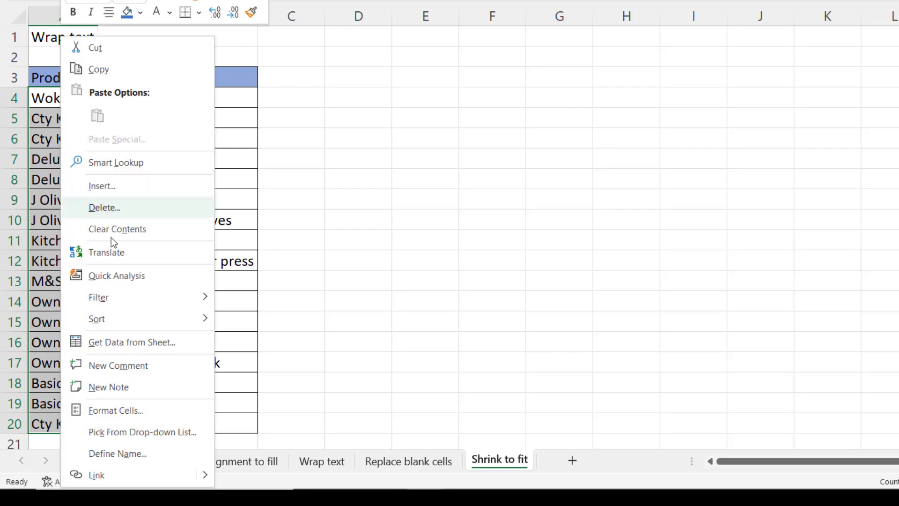
click(113, 411)
click(362, 467)
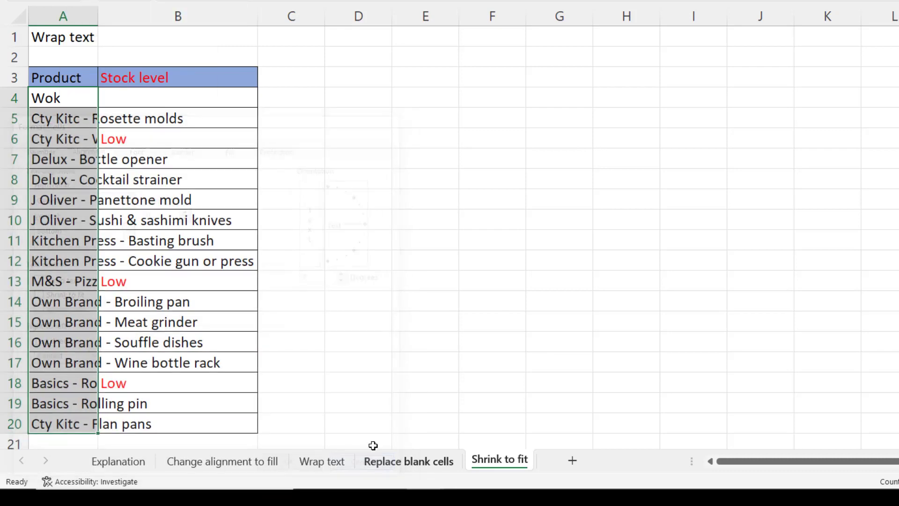
key(ctrl+1)
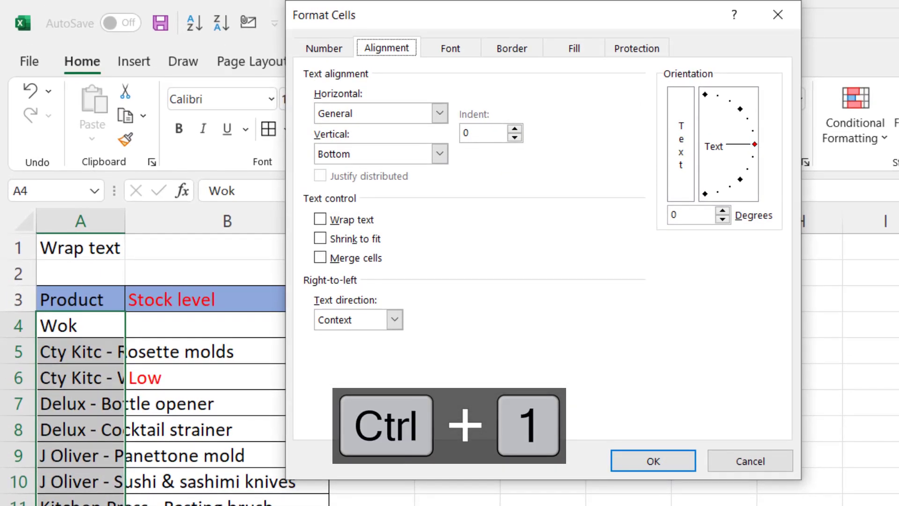
click(319, 239)
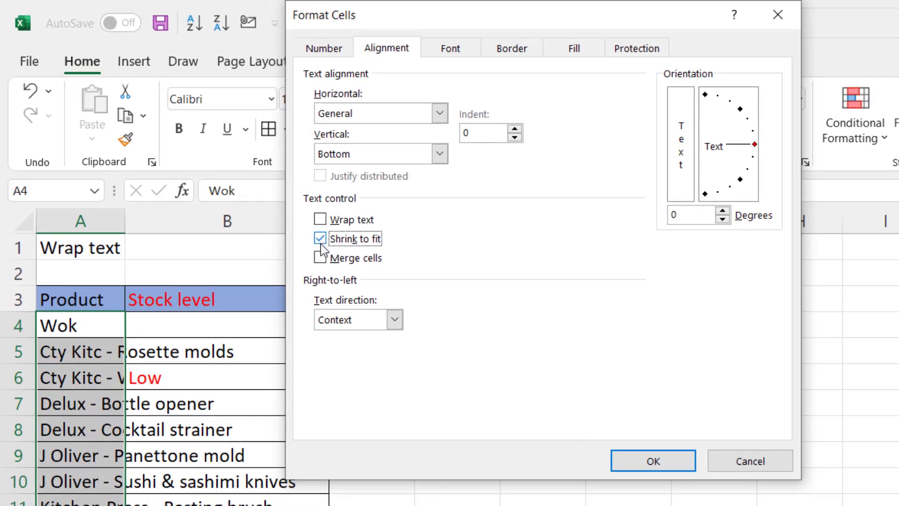
click(652, 461)
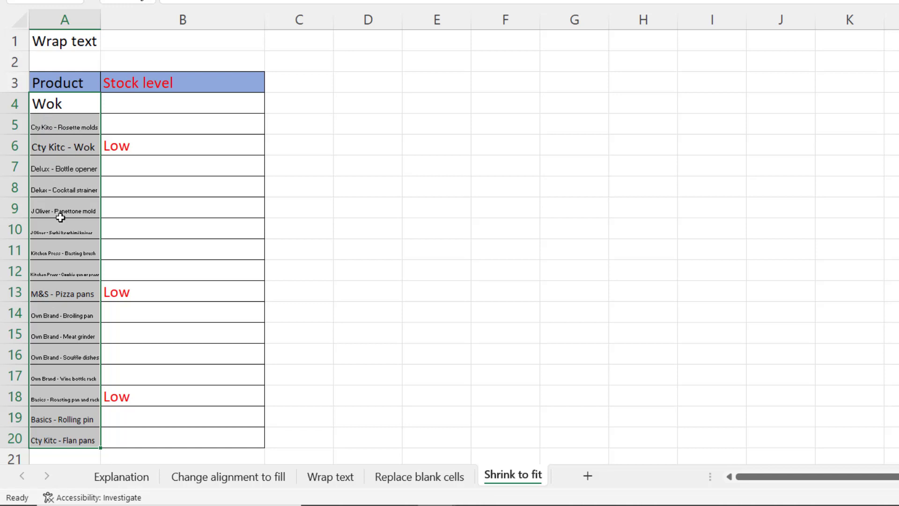
Open the Explanation sheet and review the examples in merged cell C7 and cell A9.
click(135, 479)
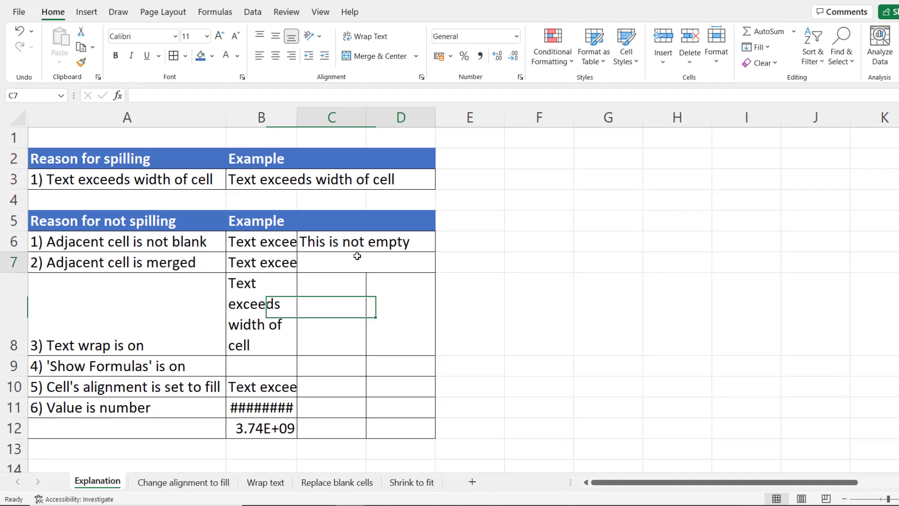
click(453, 202)
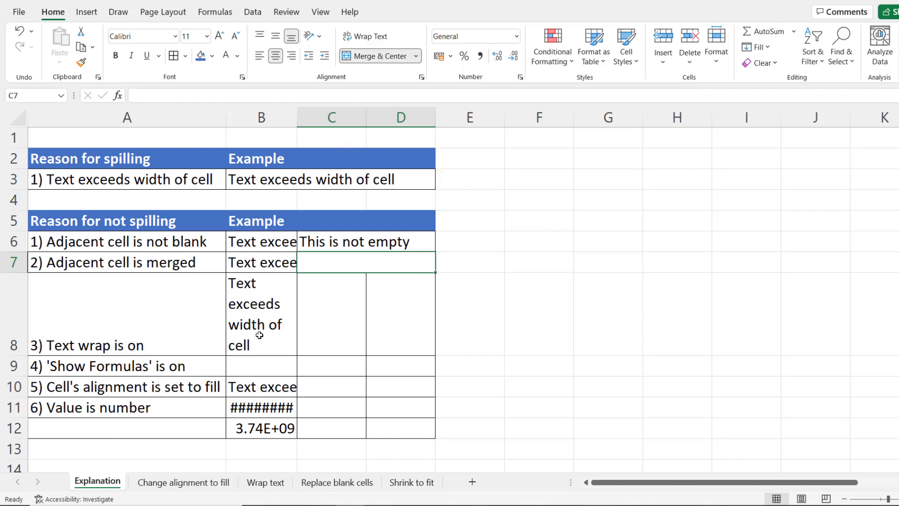
click(204, 370)
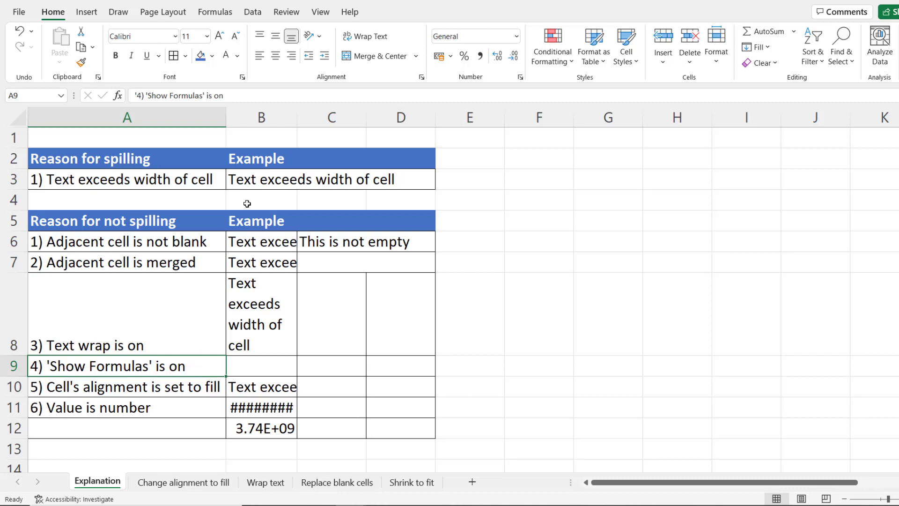
click(223, 17)
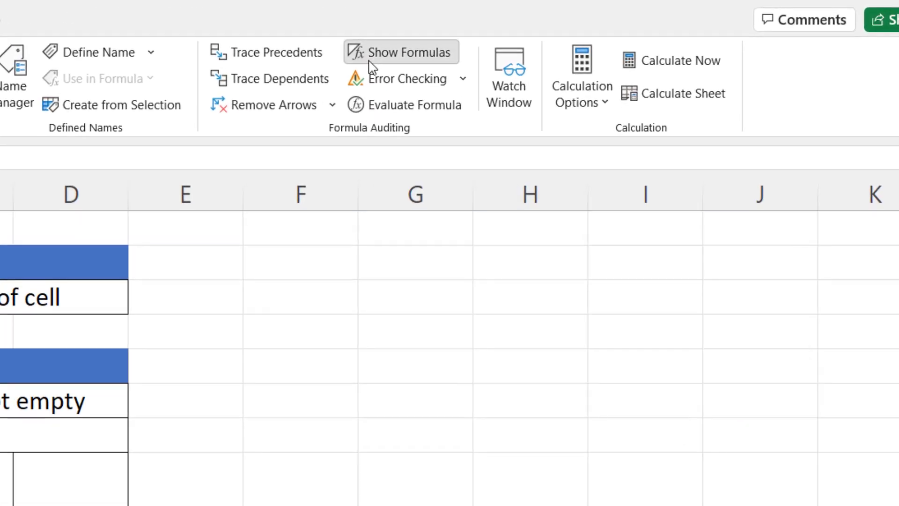
click(371, 58)
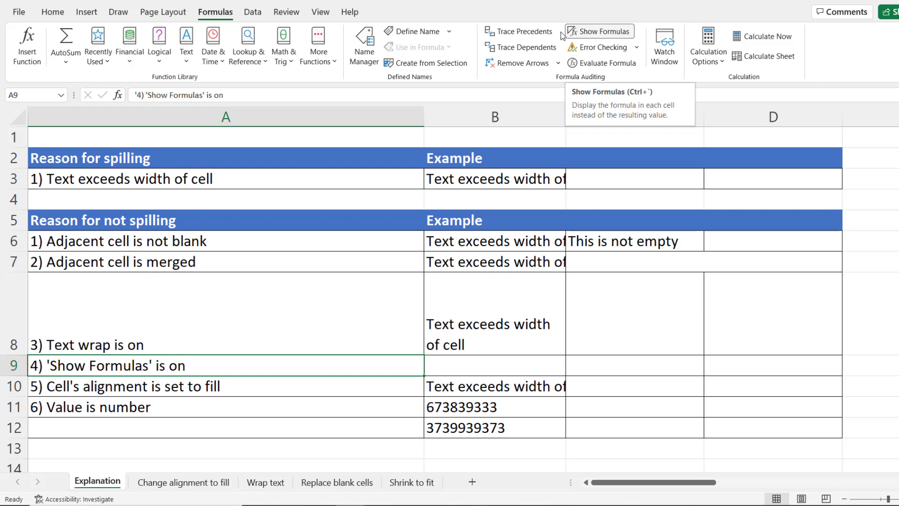
click(597, 34)
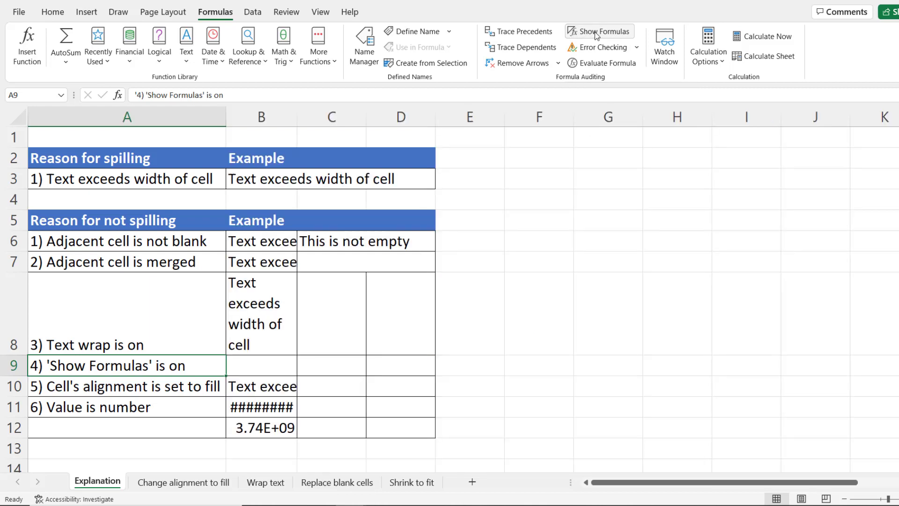
click(276, 387)
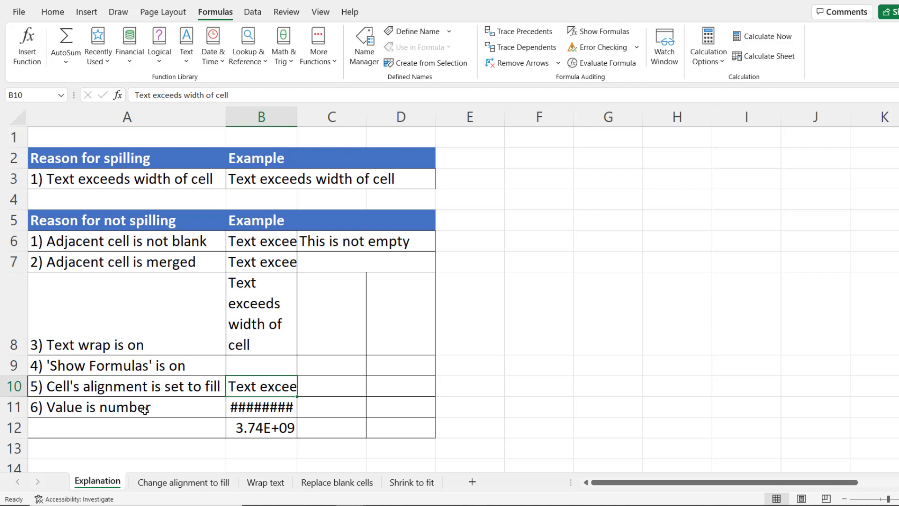
click(260, 406)
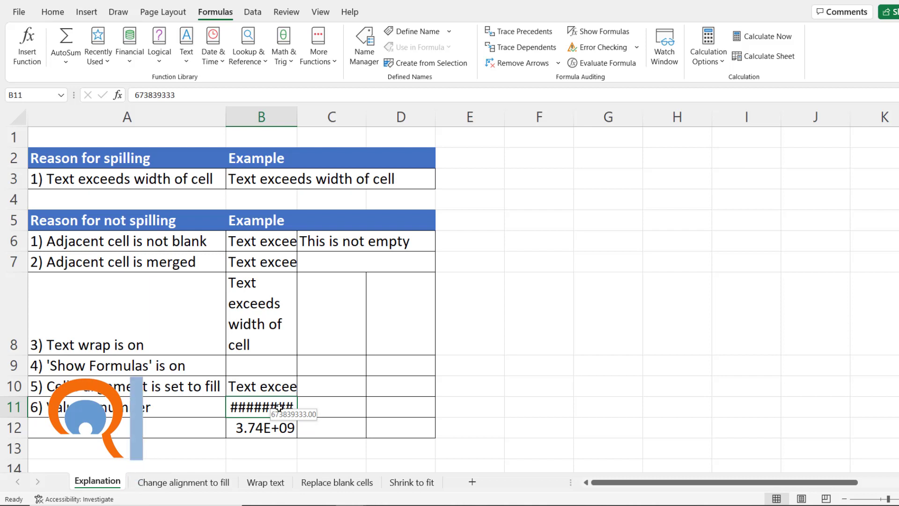
click(240, 430)
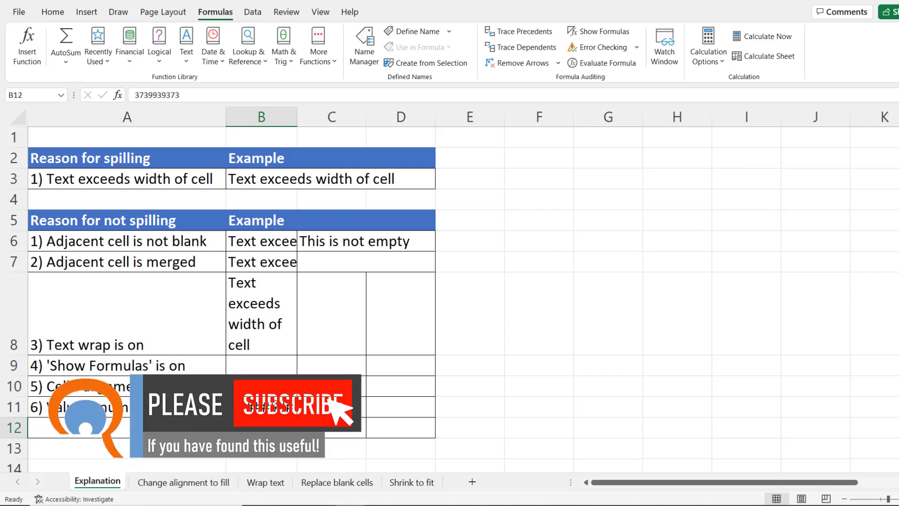
click(53, 12)
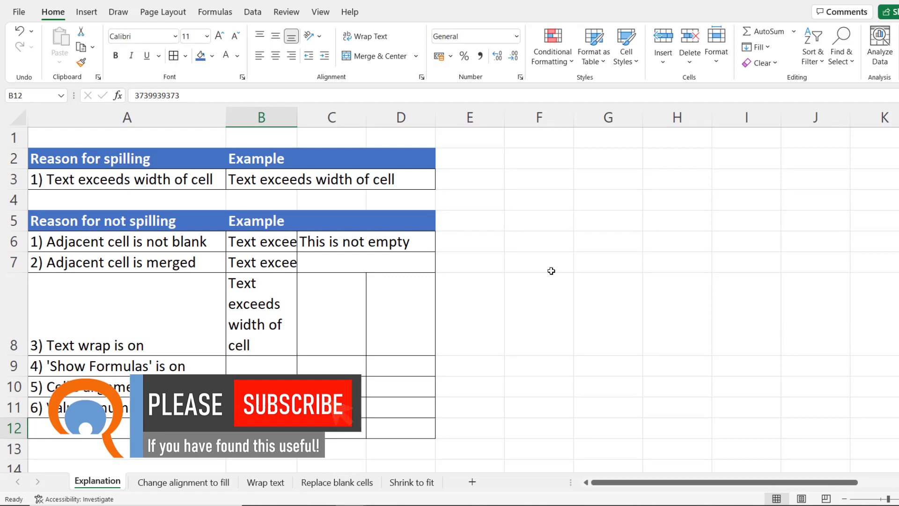